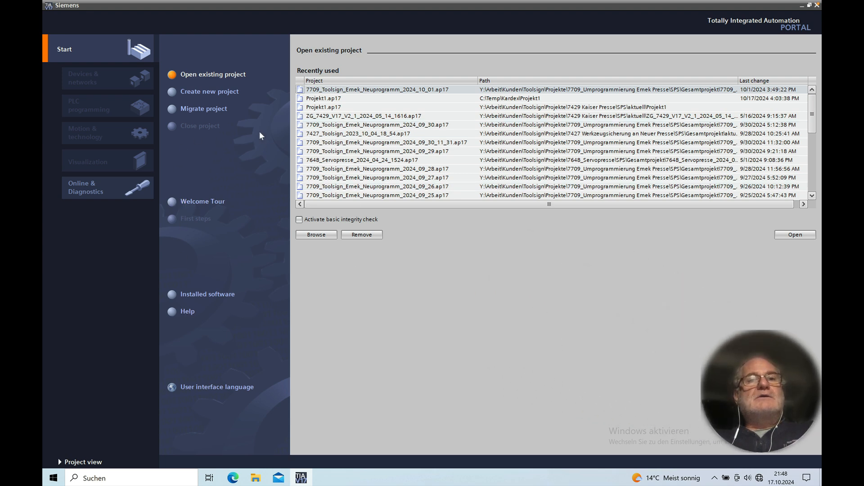
Step: Start a new project and name it Tutorial_Youtube
click(202, 93)
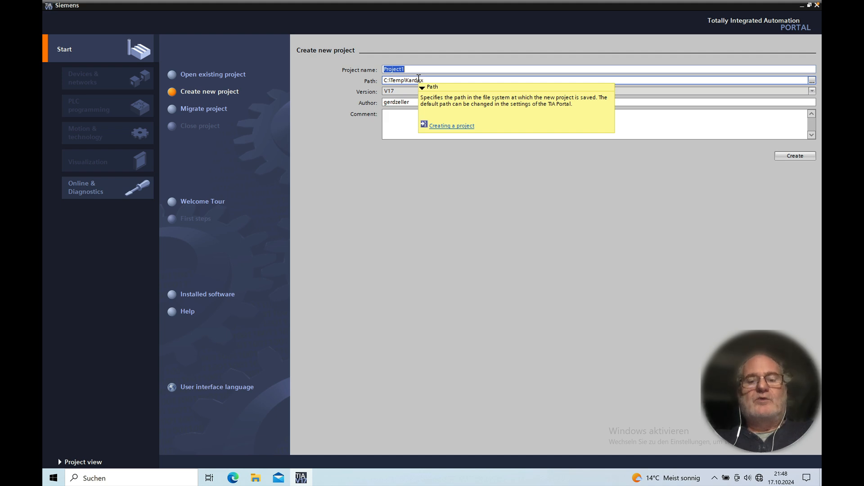
text(Tu)
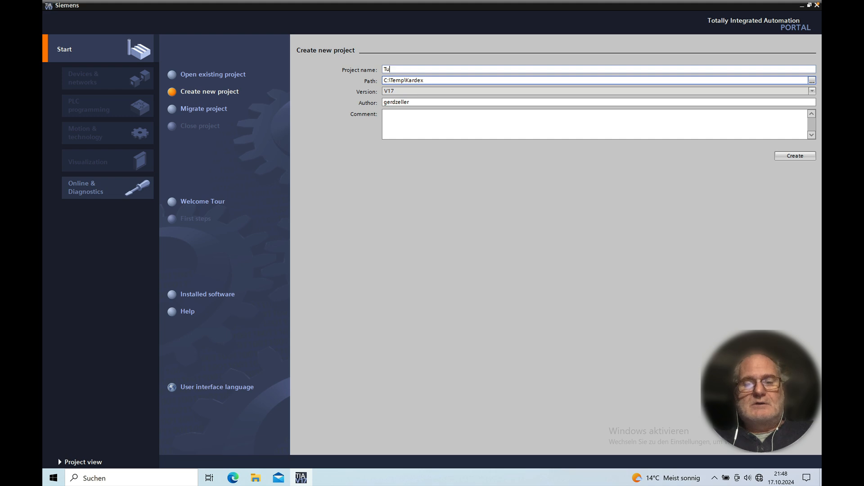
text(toria)
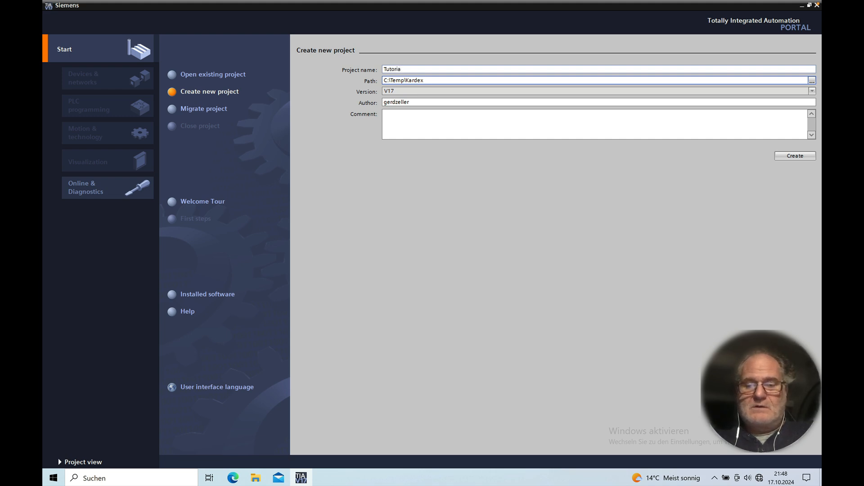
text(l_Youtube)
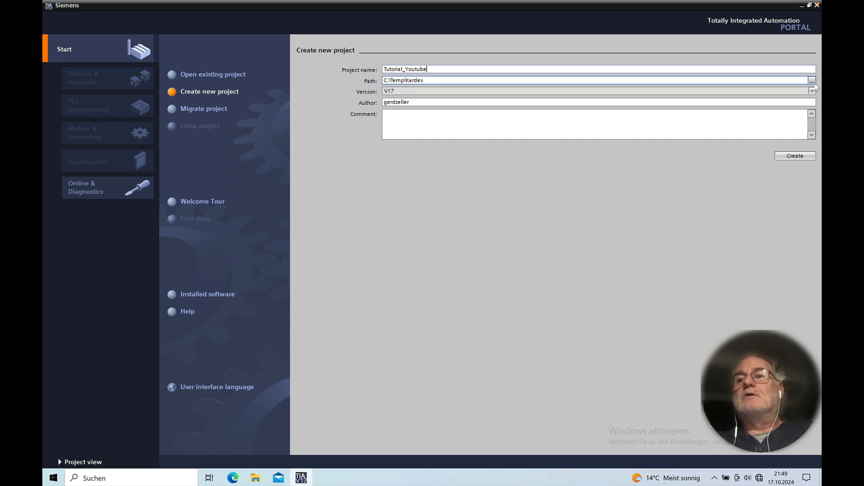
Step: Set the project path to Y:\Arbeit\Tutorials\Siemens_TIA_V17_complete_Course\SPS\PLC\Function PLC
click(812, 81)
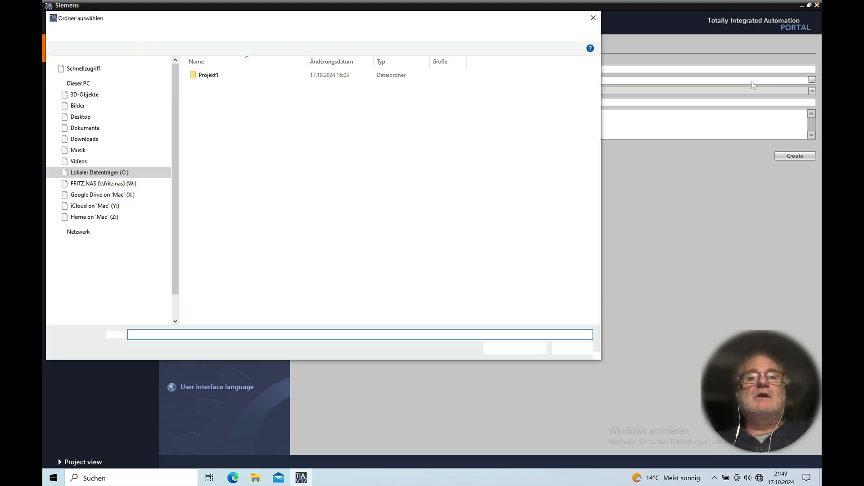
click(576, 349)
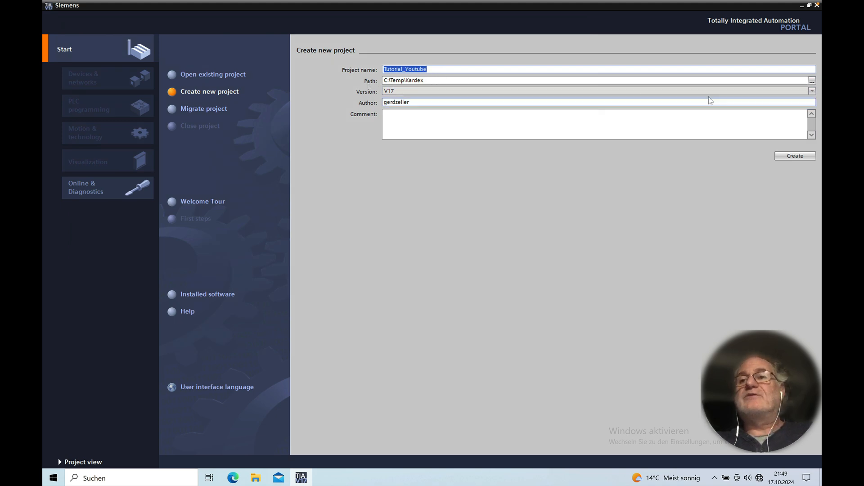
click(812, 80)
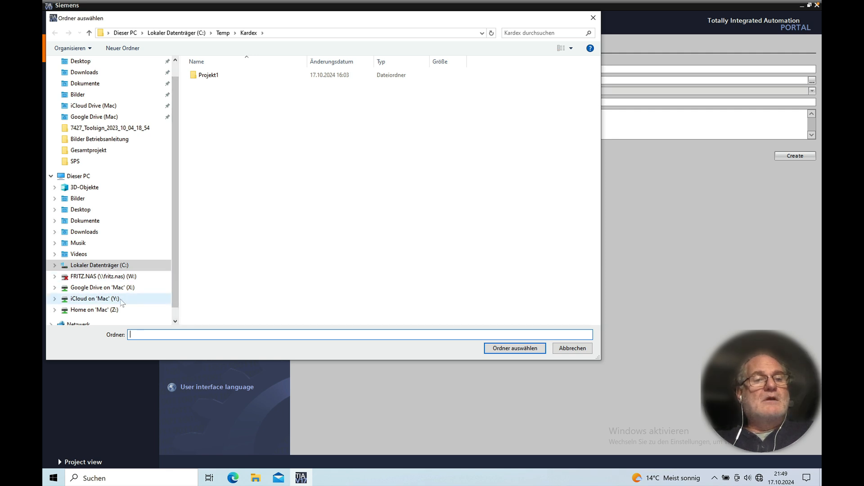
click(107, 298)
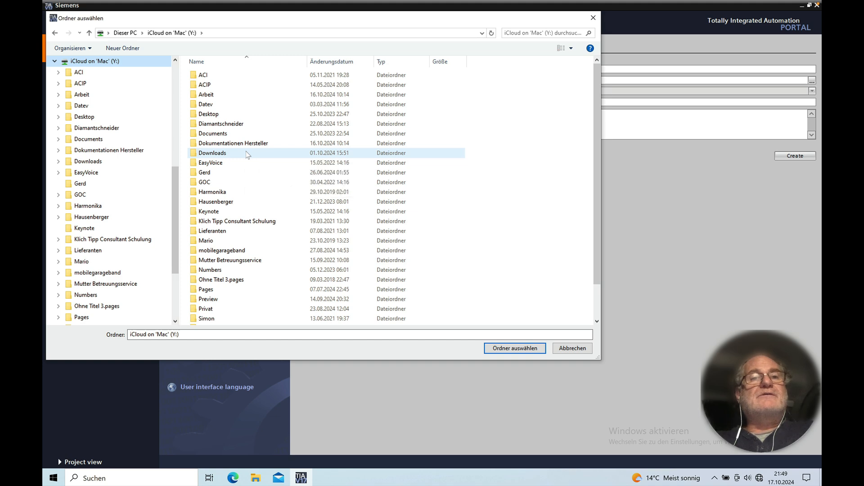
double_click(207, 95)
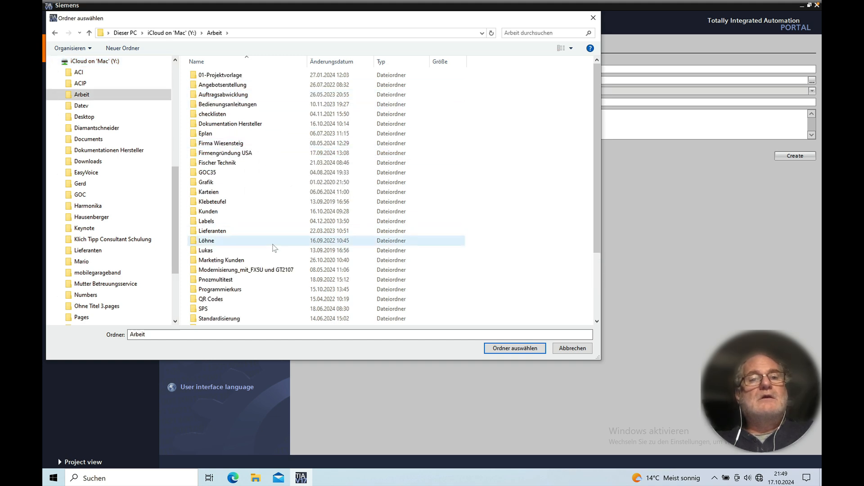
scroll(275, 247, down, 3)
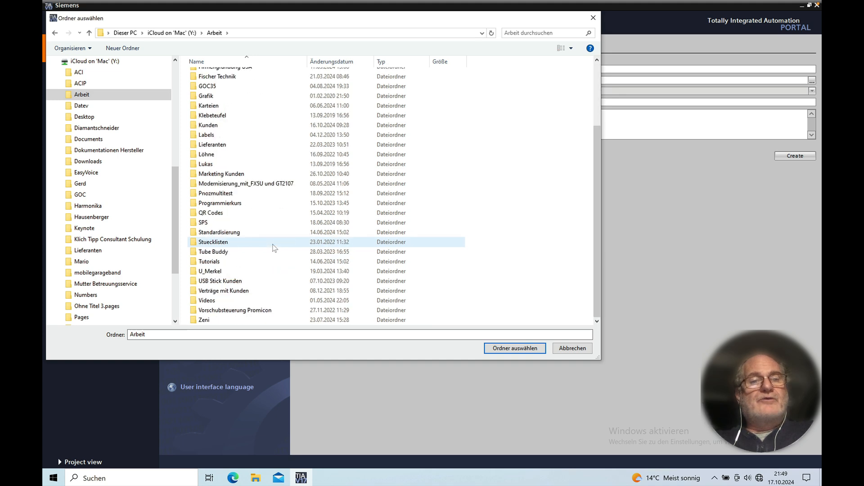
double_click(216, 262)
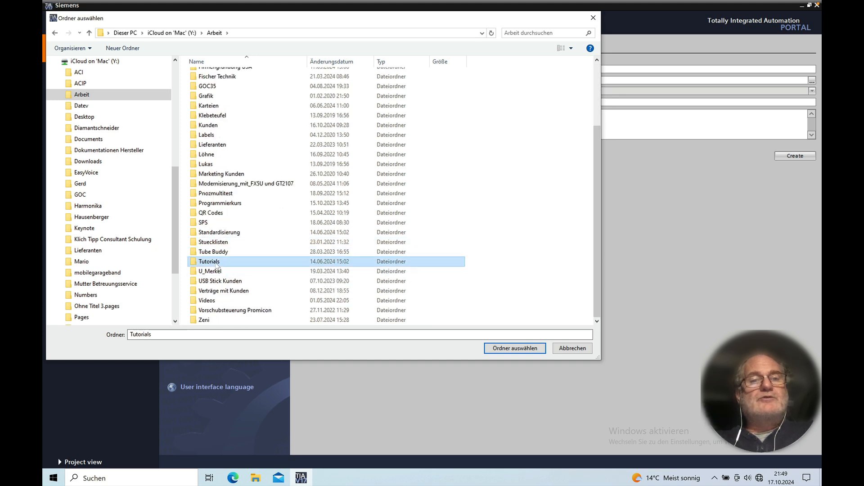
double_click(250, 85)
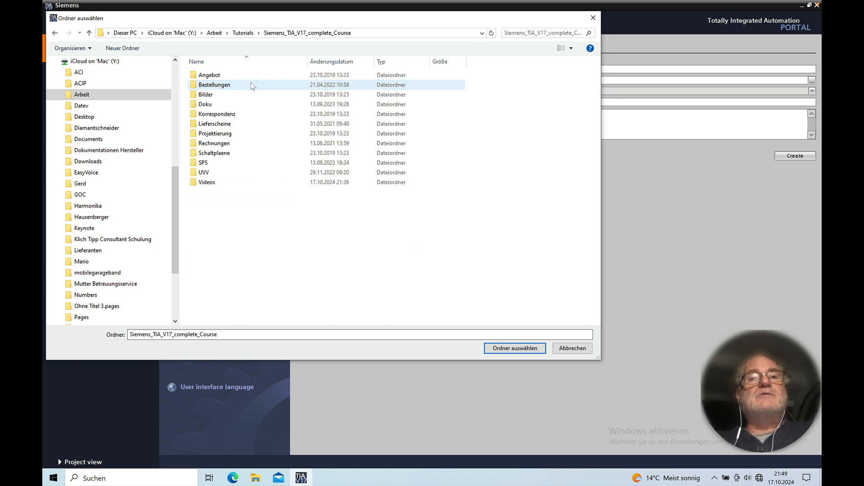
double_click(205, 165)
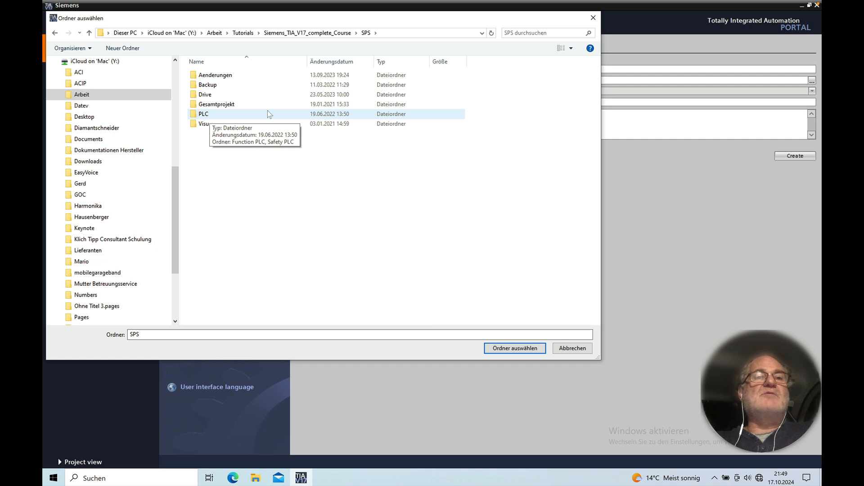
double_click(203, 114)
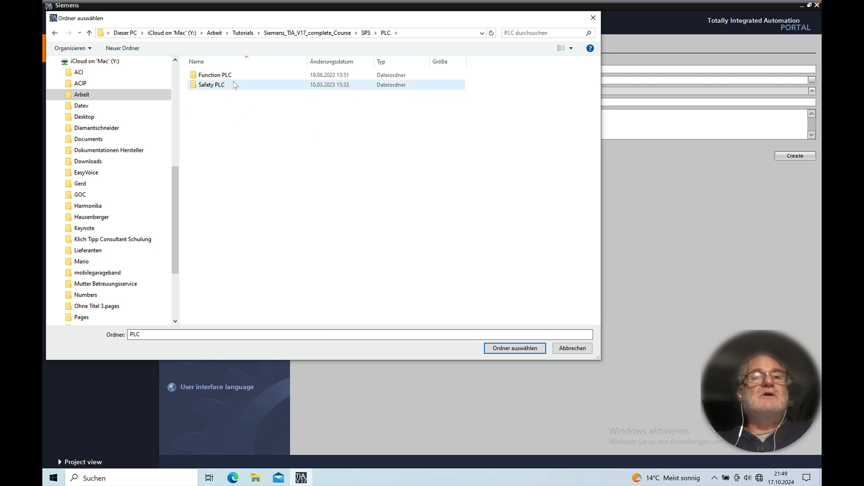
double_click(218, 75)
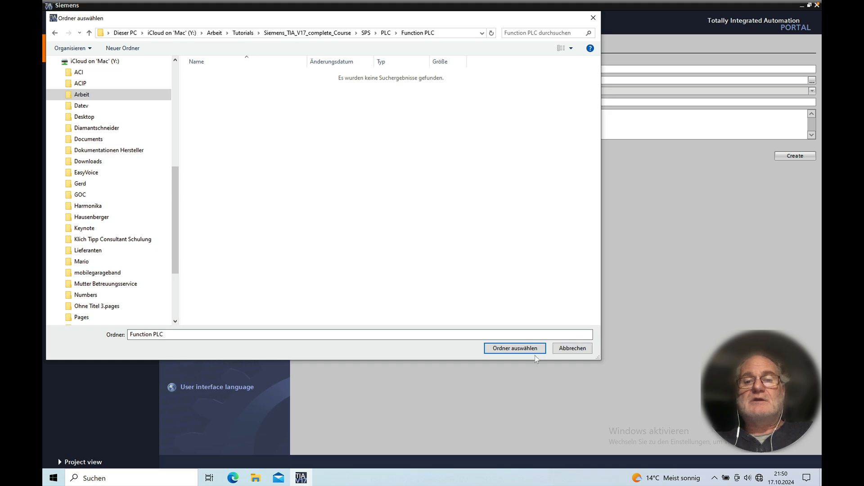
click(515, 348)
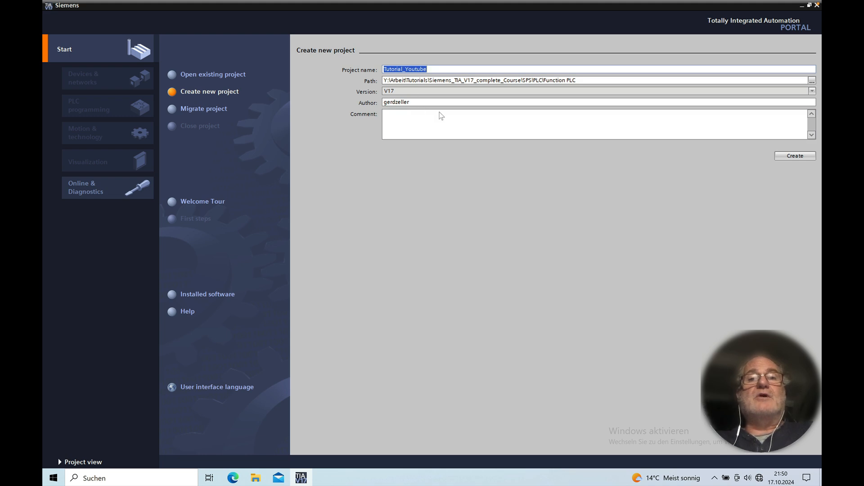
Step: Enter the project comment "Tutorial Project for Siemens TIA V17 Youtube" and create the project
click(397, 118)
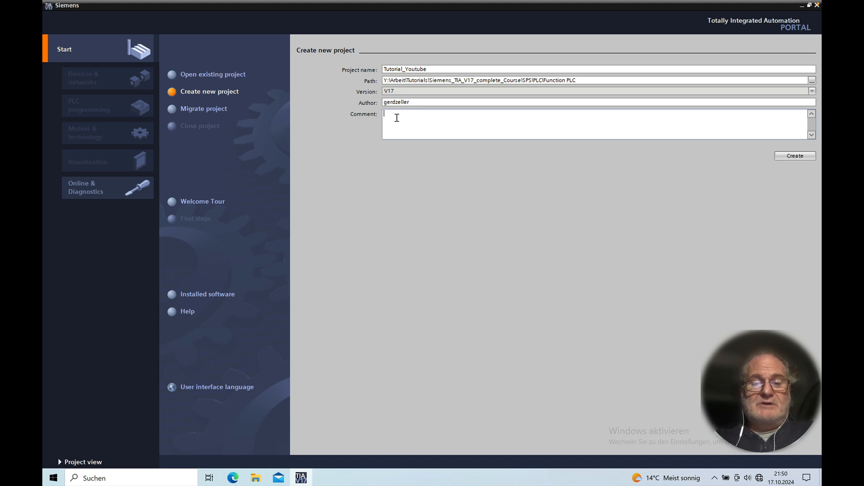
text(Tutorial)
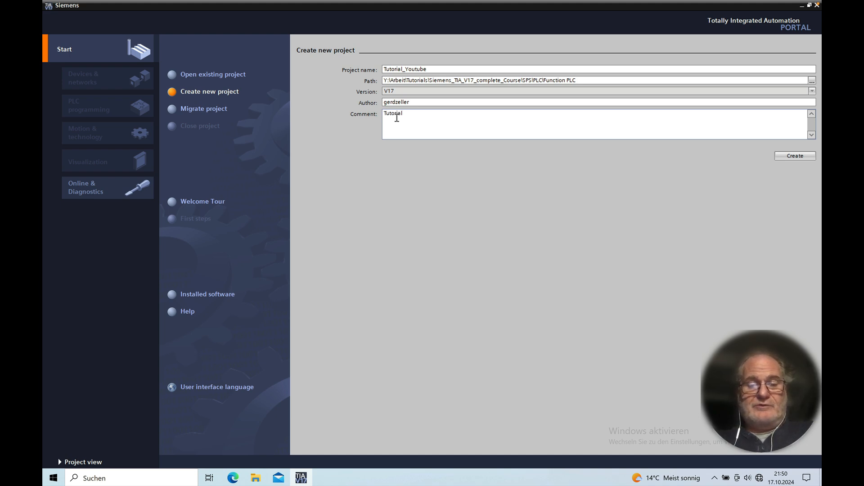
text( V)
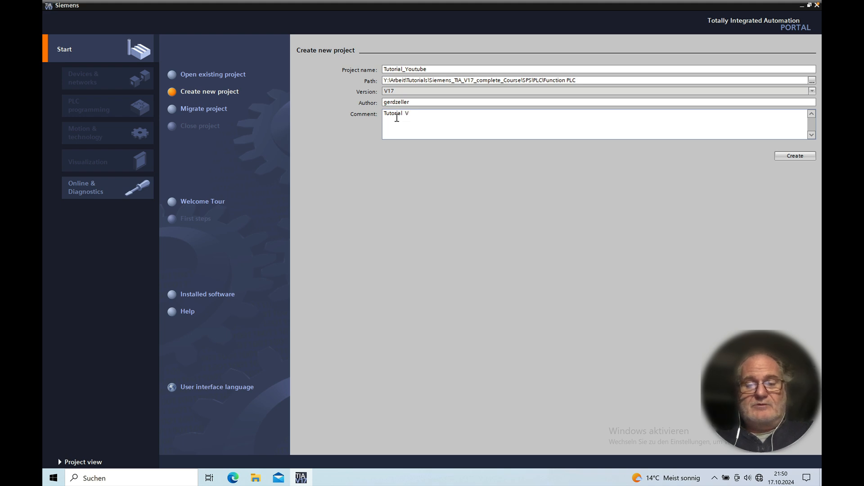
text(Proje)
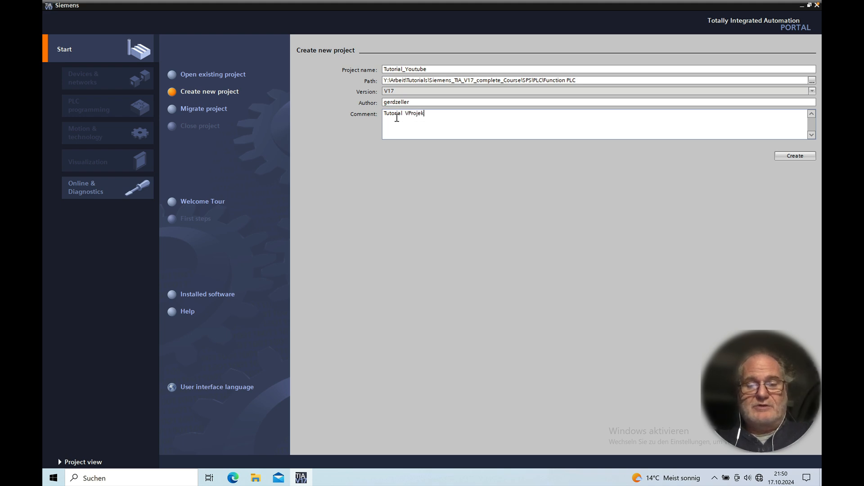
text(ct)
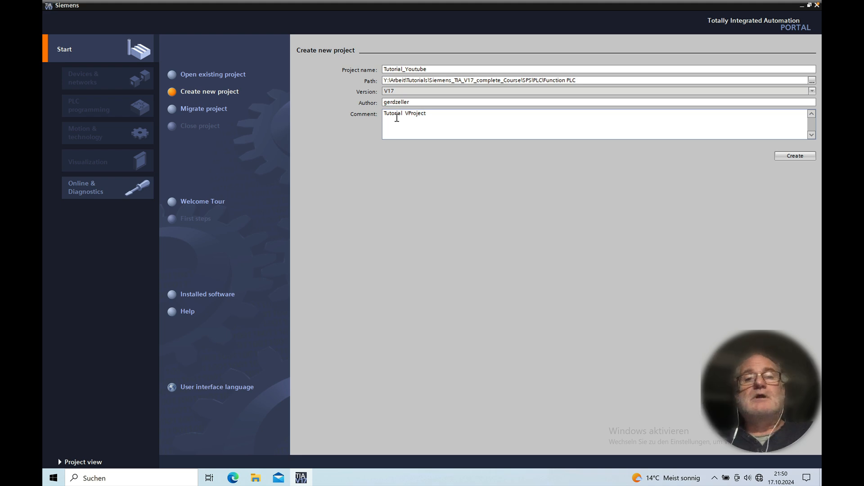
key(BackSpace)
key(BackSpace)
key(BackSpace)
key(BackSpace)
key(BackSpace)
key(BackSpace)
key(BackSpace)
key(BackSpace)
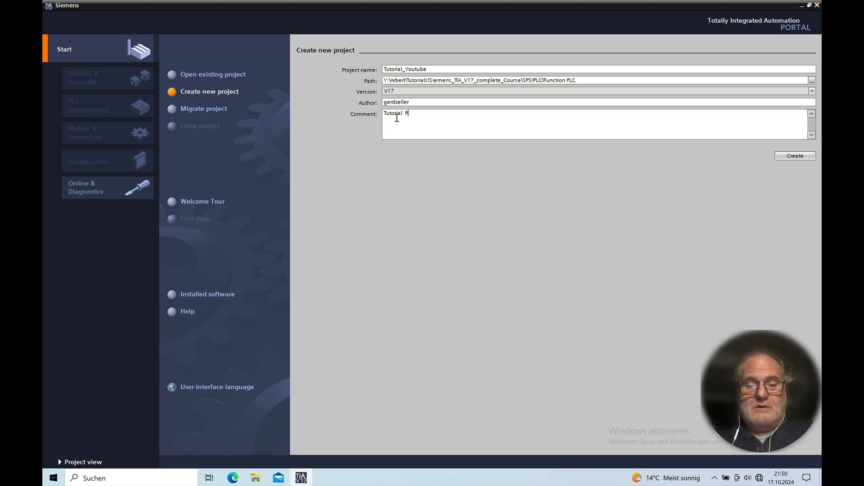
text(Project)
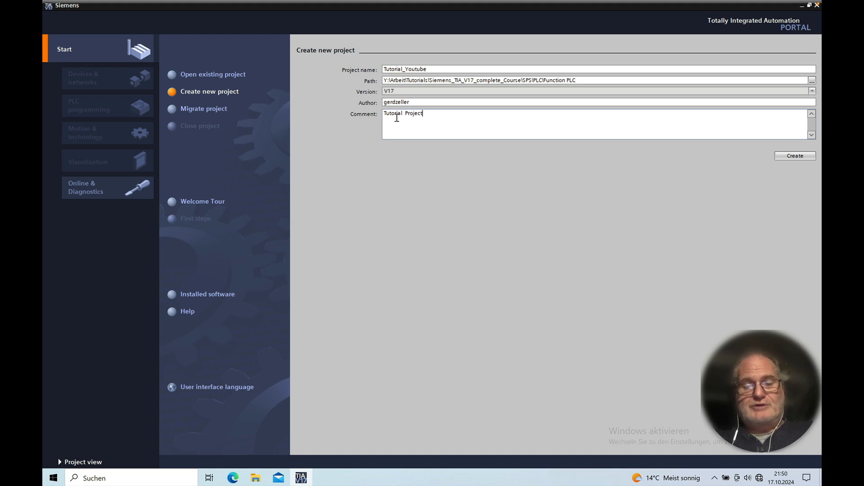
text( for)
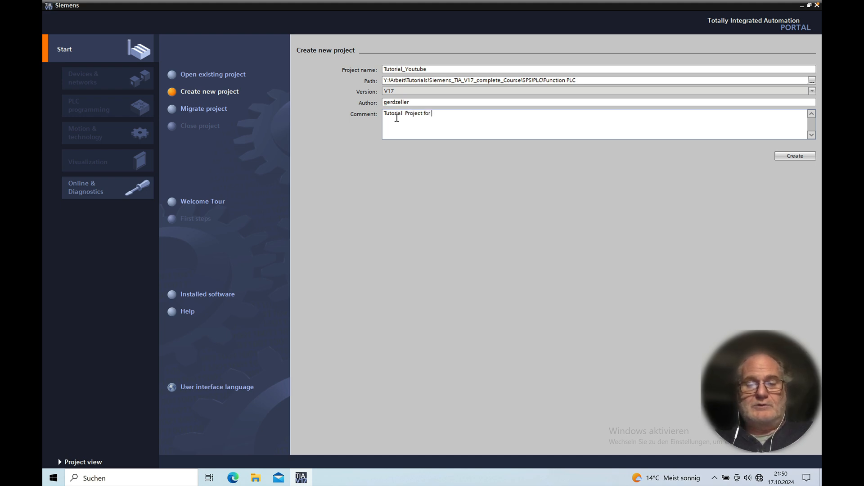
text( Siemens)
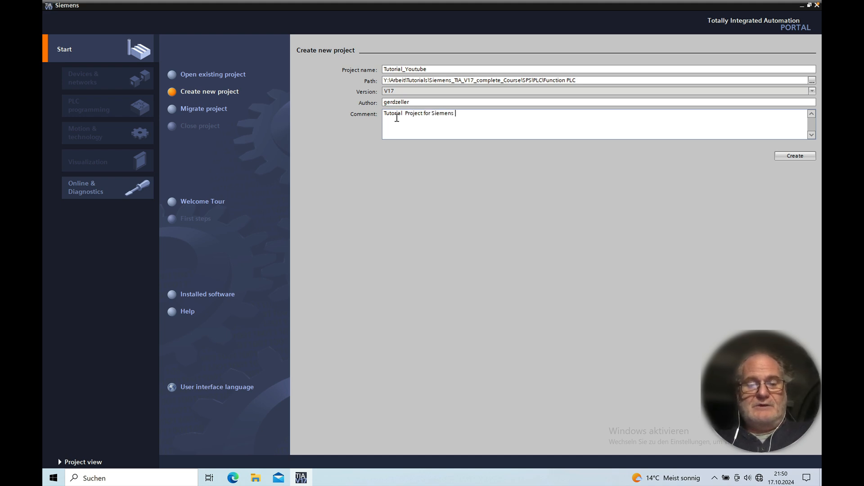
text( TIA V17)
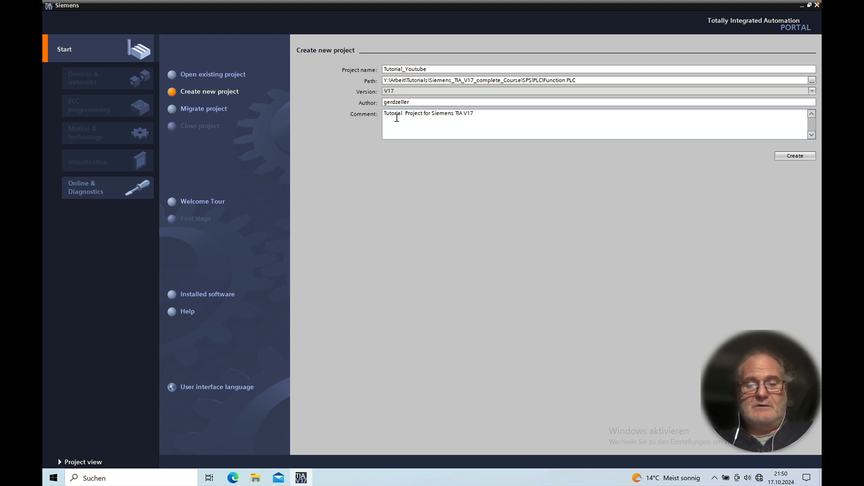
text( Yo)
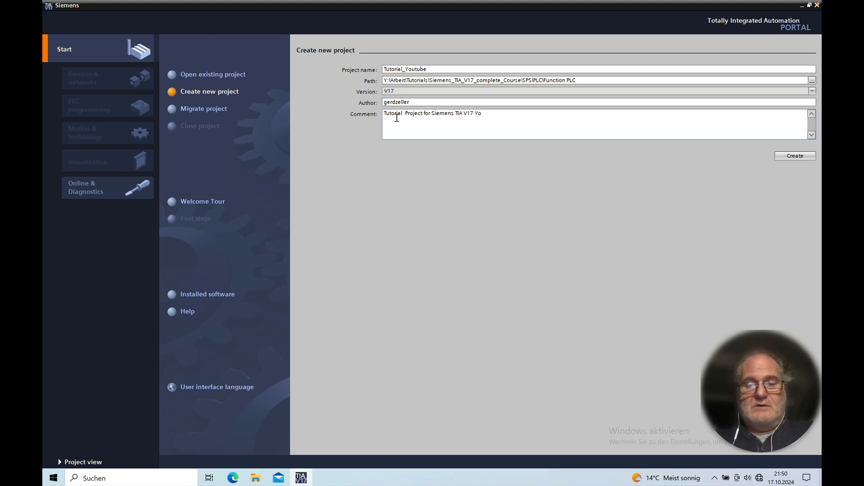
text(utube)
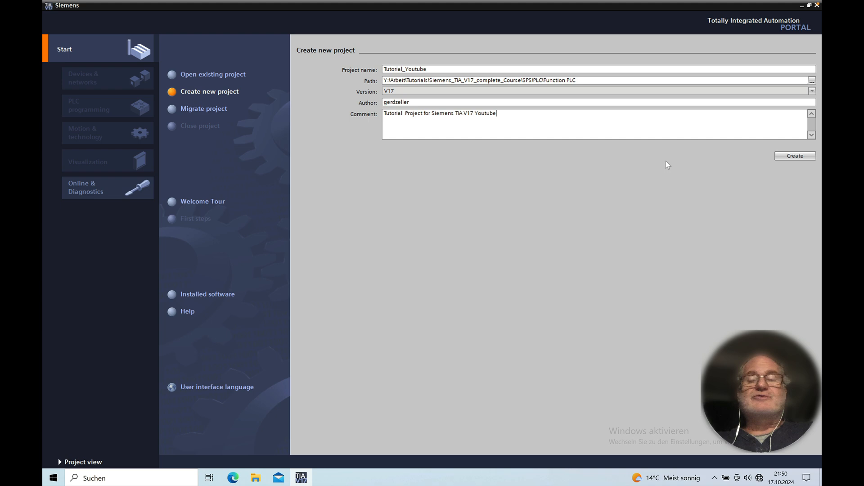
click(794, 157)
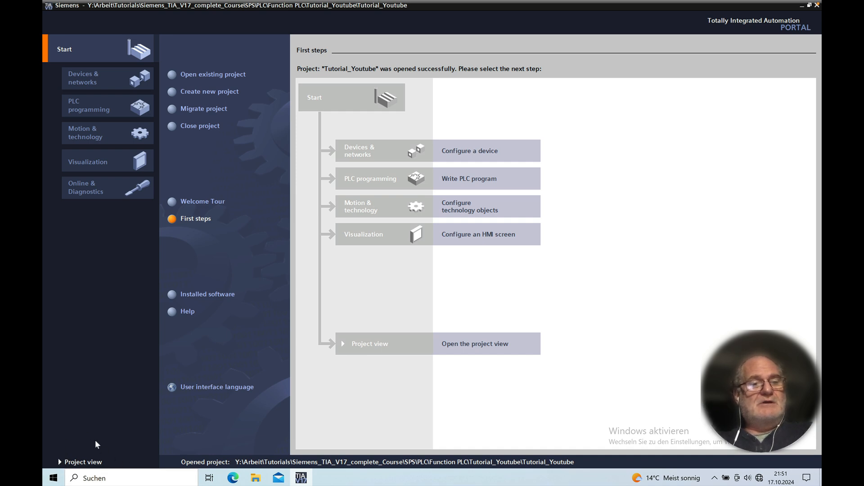
Step: Switch to the project view and start adding a new device to Tutorial_Youtube
click(80, 464)
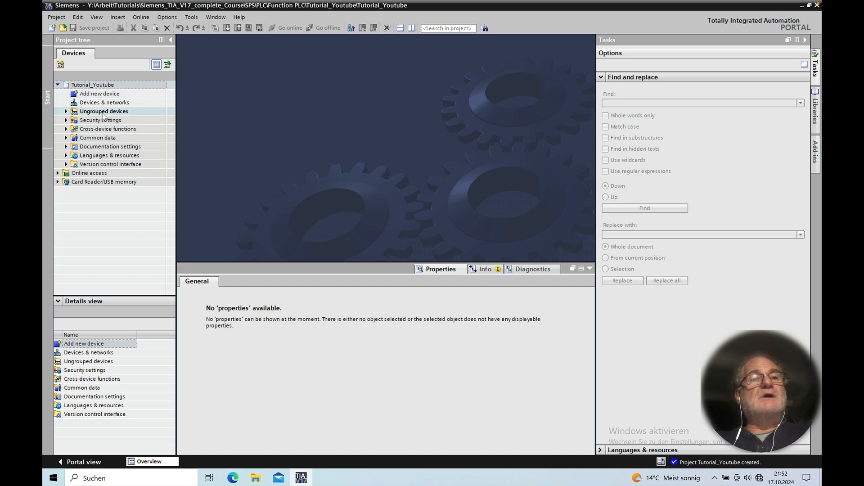
click(116, 95)
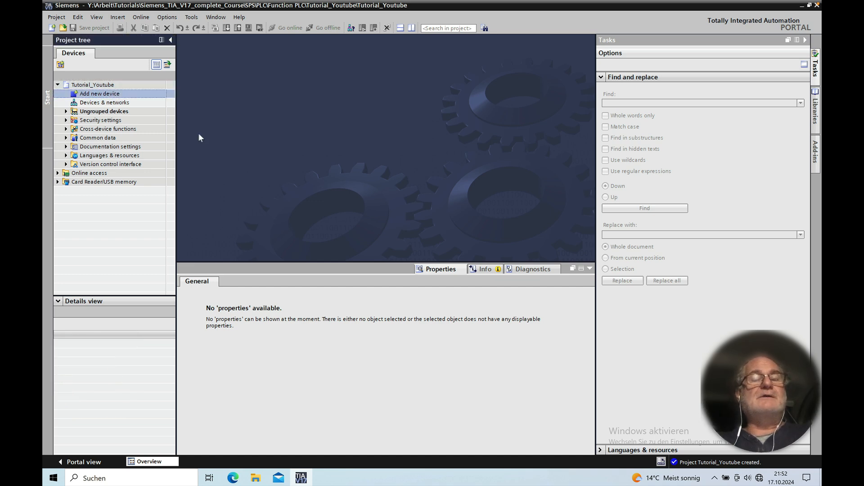
Step: Switch to Excel, look up the CPU's article number in the Kardex hardware structure sheet, and return to TIA Portal
key(ctrl+Left)
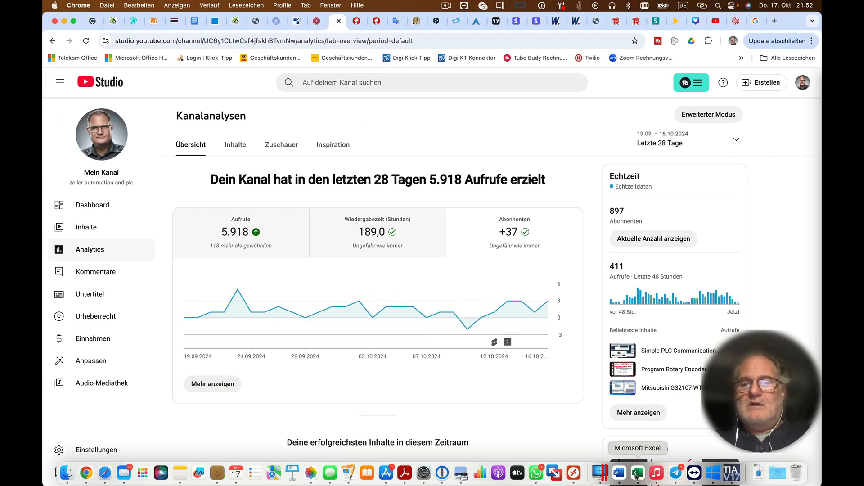
click(636, 474)
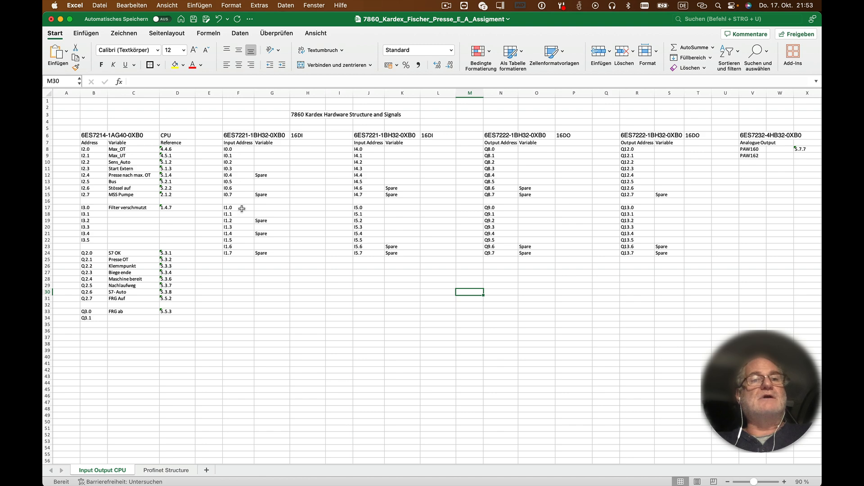
click(137, 134)
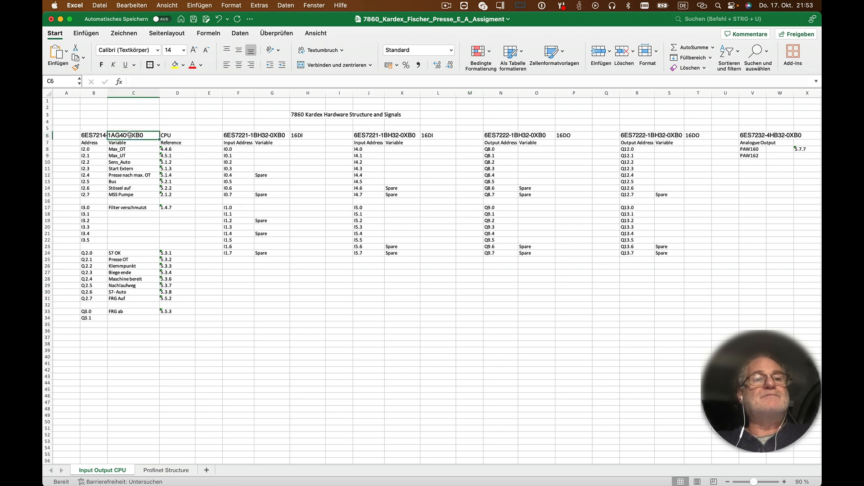
key(ctrl+Right)
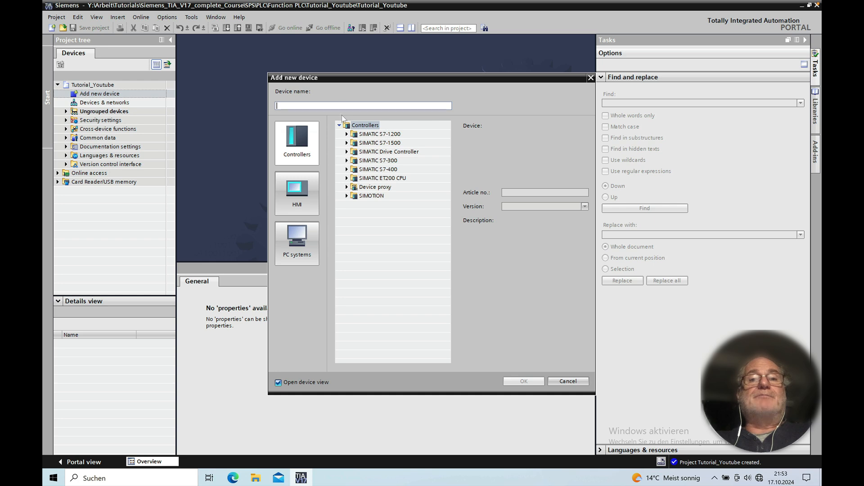
Step: Look through the HMI and PC systems device categories and return to the controllers
drag(388, 82, 309, 70)
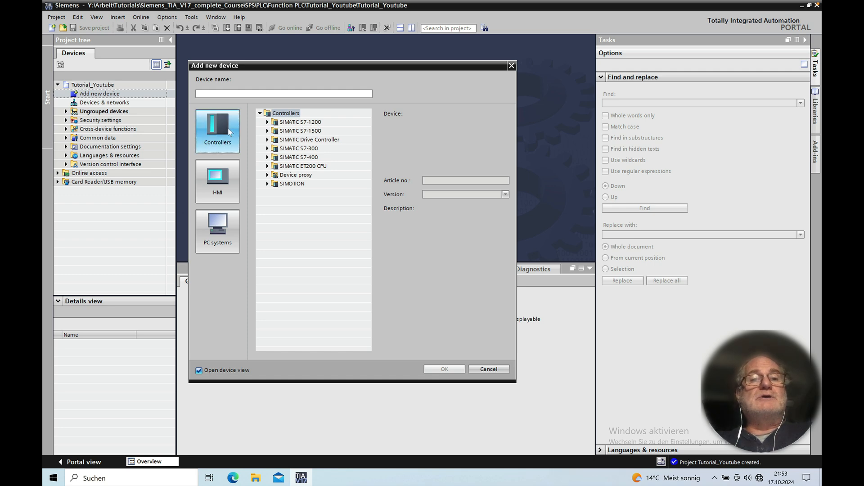
click(224, 183)
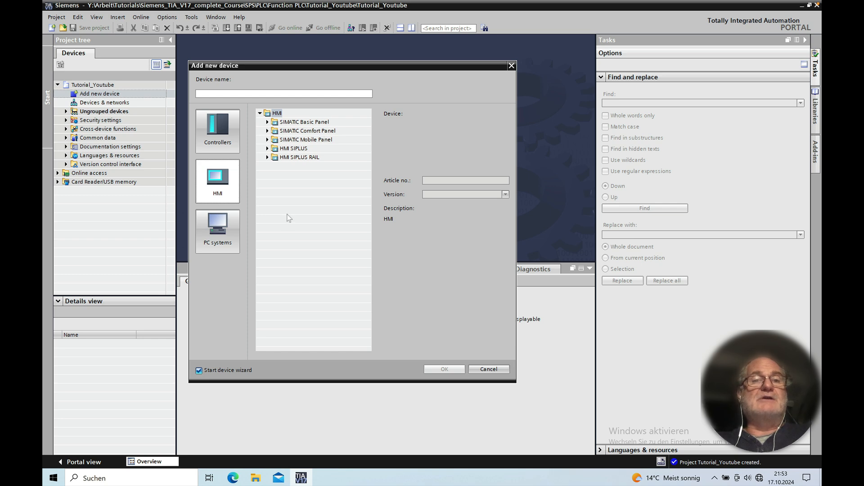
click(221, 235)
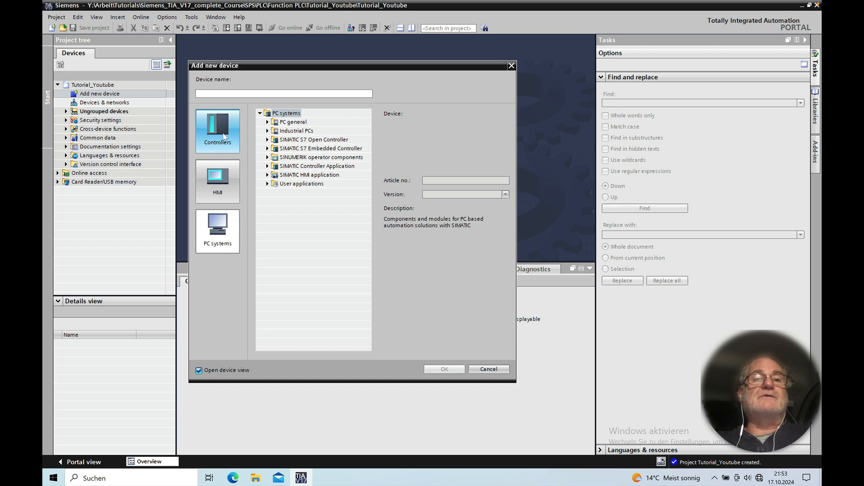
click(222, 138)
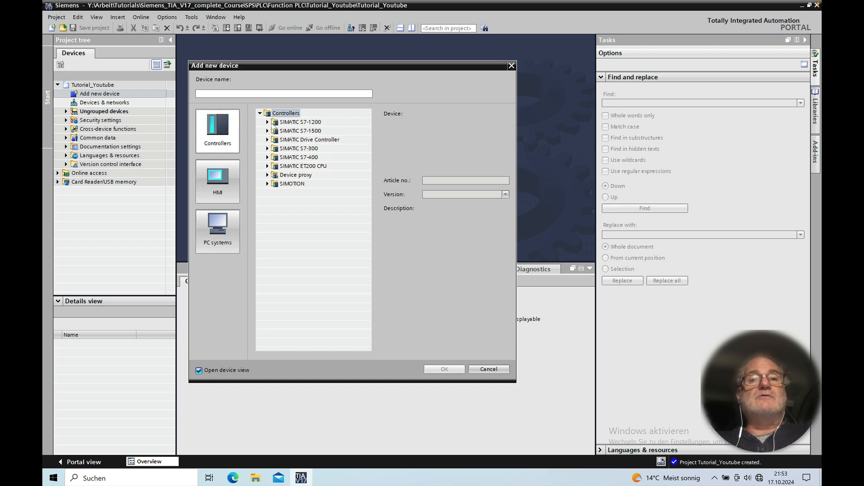
Step: Check the CPU's article number in Excel and add the SIMATIC S7-1200 CPU 1214C DC/DC/DC, 6ES7 214-1AG40-0XB0, version V4.5, in TIA Portal
click(268, 121)
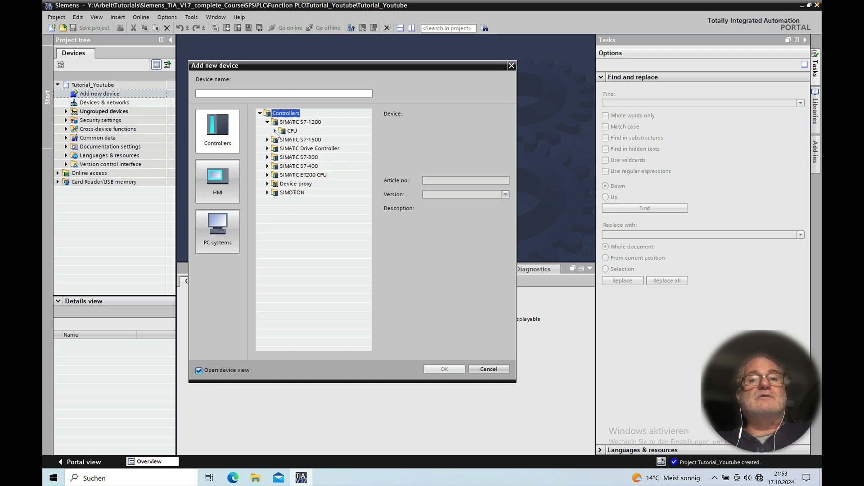
click(275, 131)
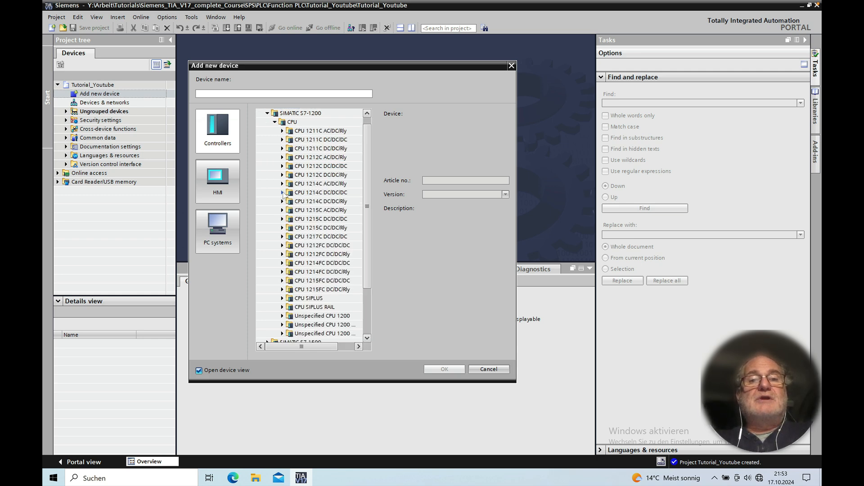
click(282, 193)
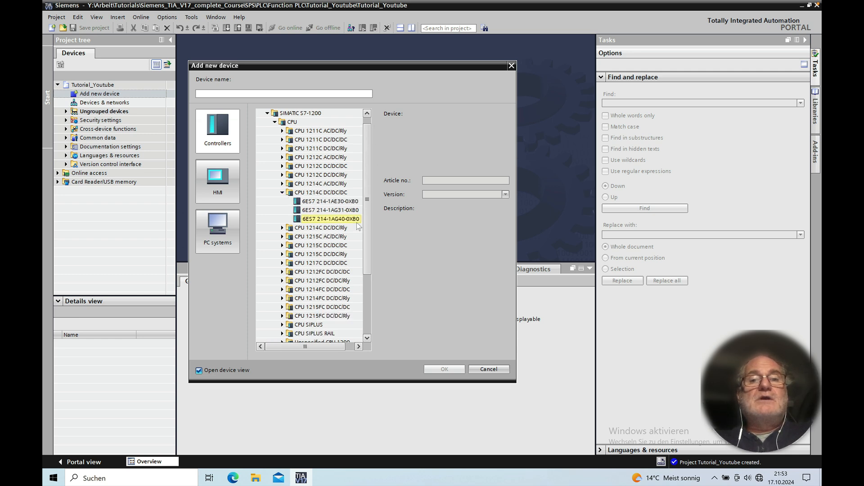
key(ctrl+Left)
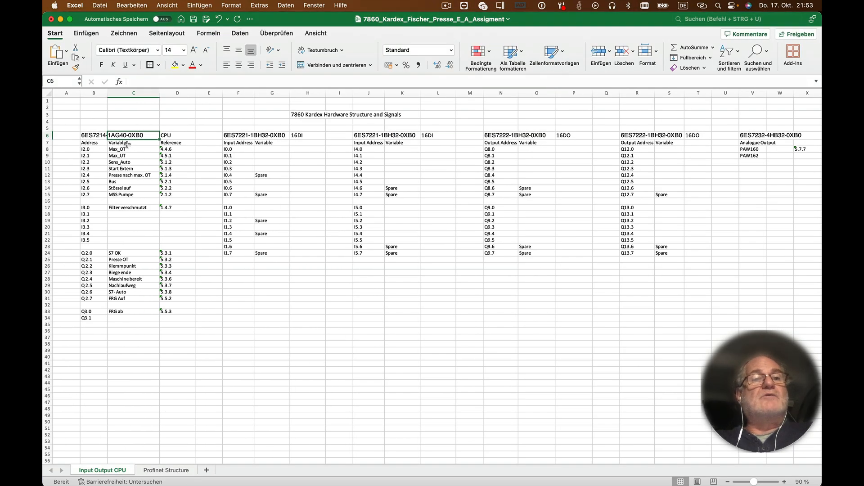
key(ctrl+Right)
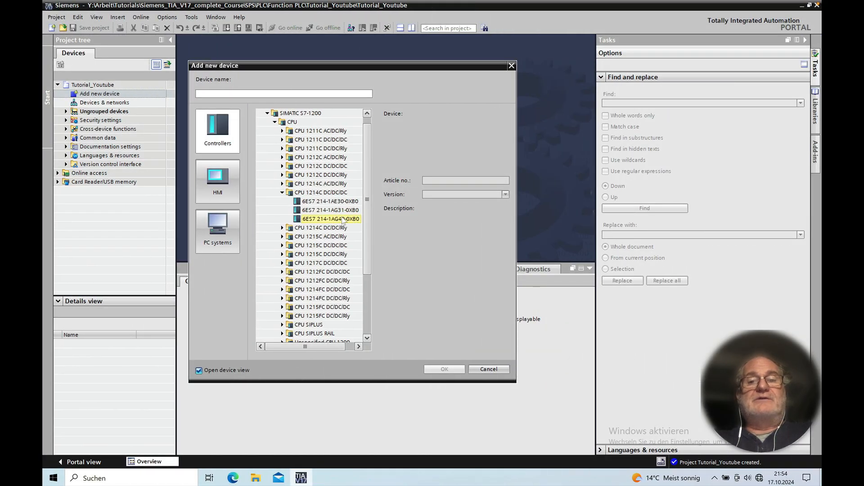
click(343, 219)
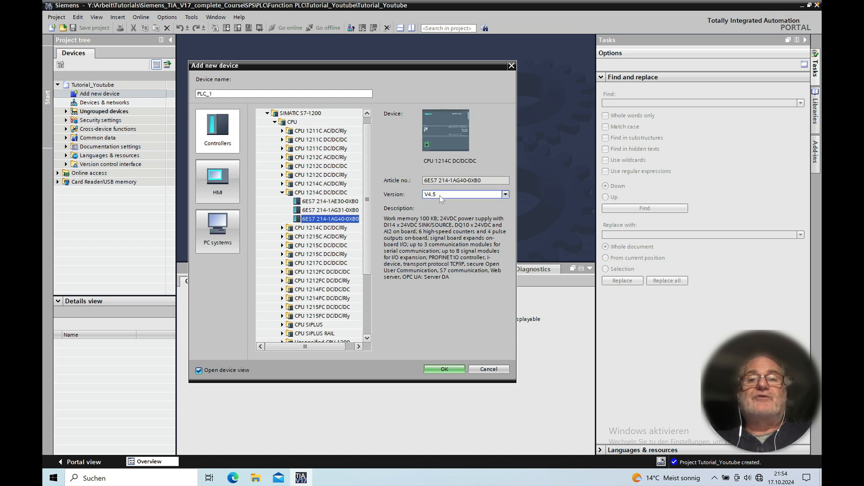
click(477, 181)
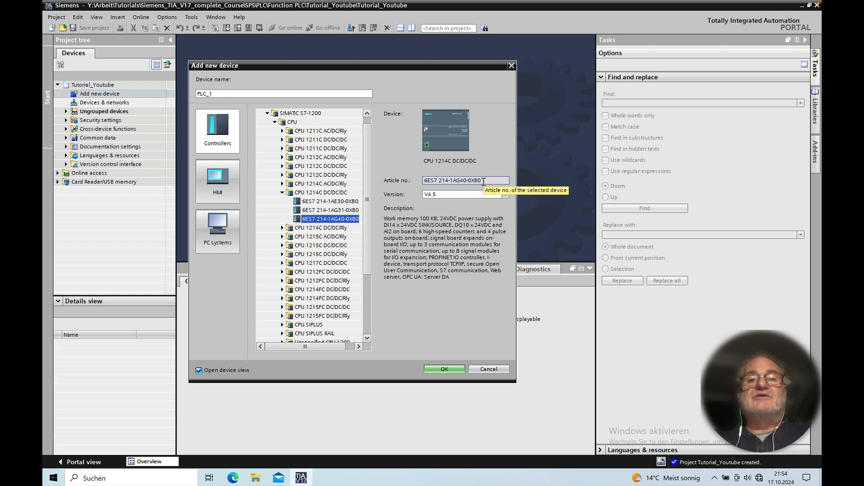
click(444, 369)
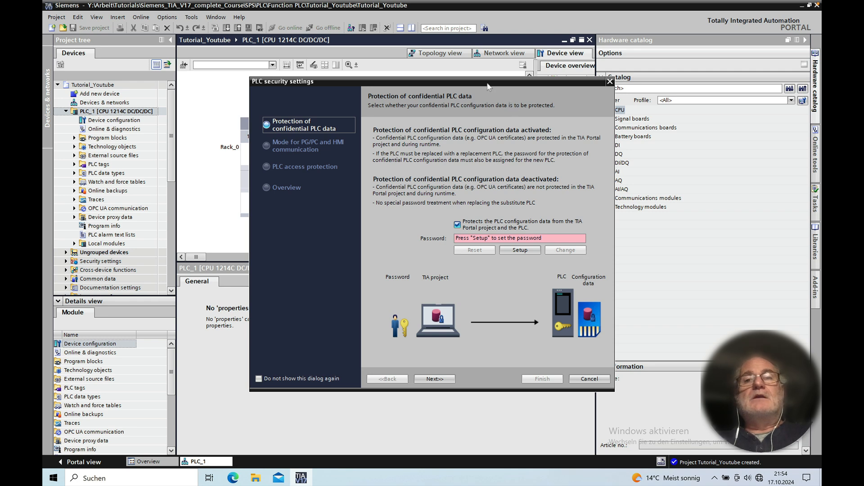
Step: Disable protection of the confidential PLC configuration data and keep only secure PG/PC and HMI communication allowed
drag(480, 84, 626, 44)
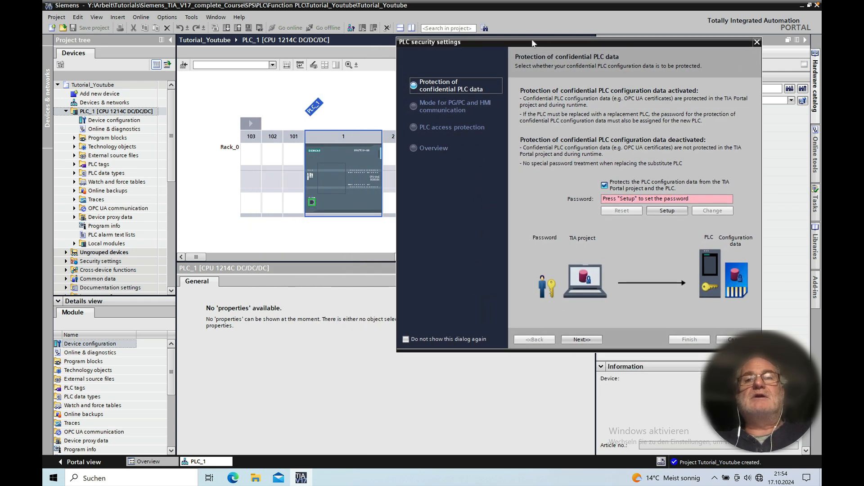
drag(553, 43, 350, 51)
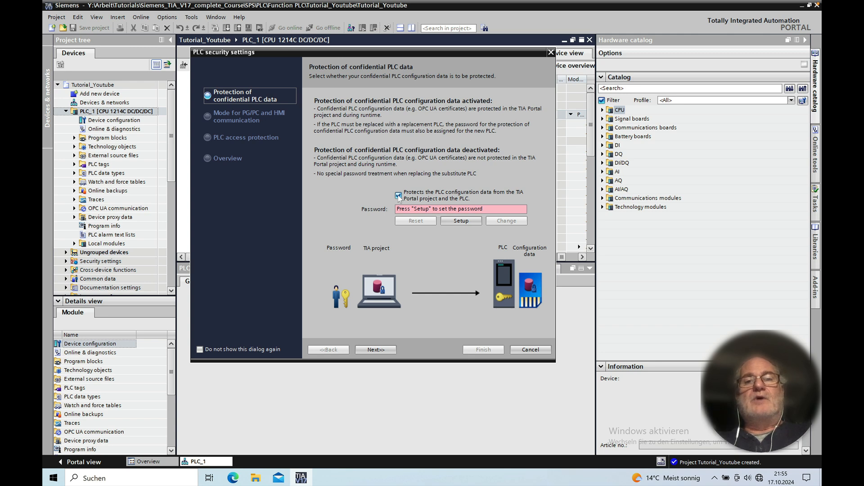
click(399, 196)
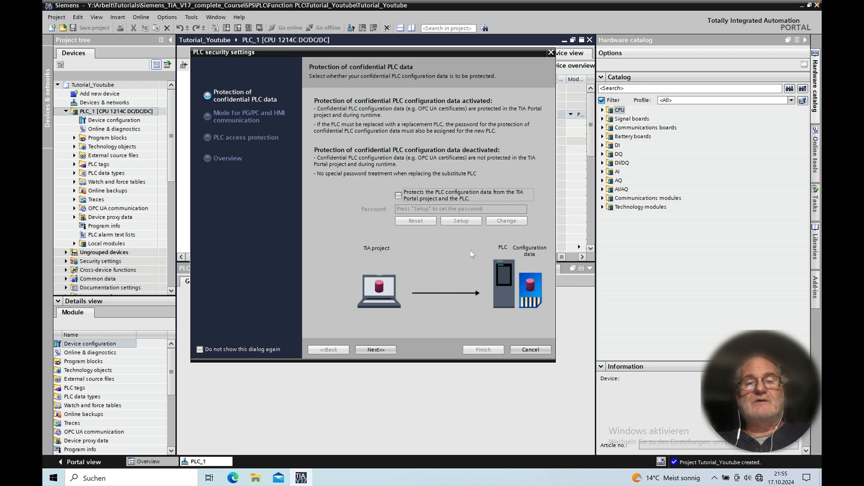
click(376, 350)
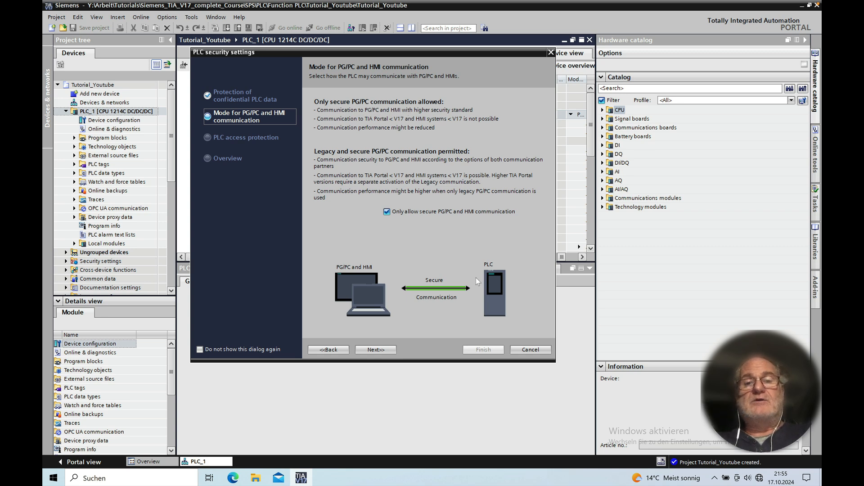
click(372, 350)
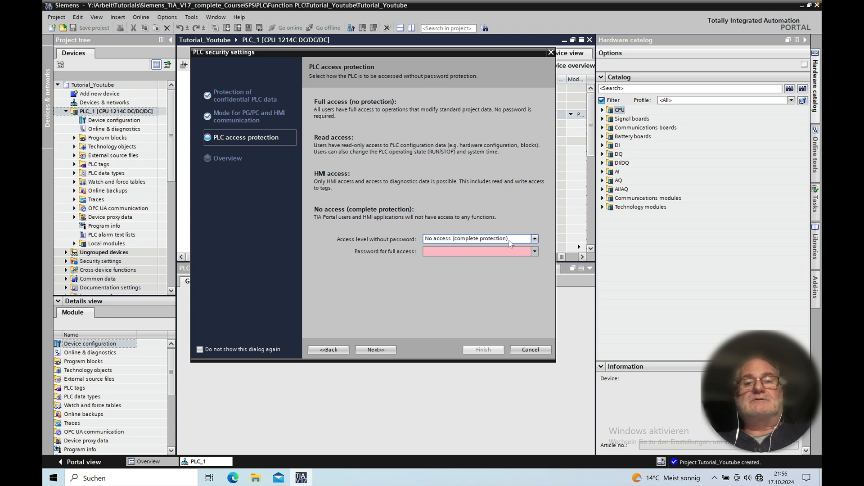
Step: Set the PLC access level without password to Full access (no protection) and finish the security settings
click(534, 239)
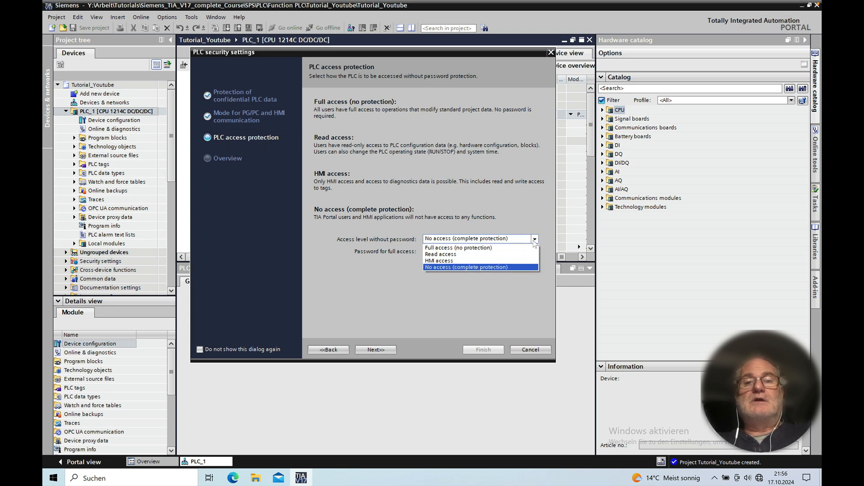
click(469, 248)
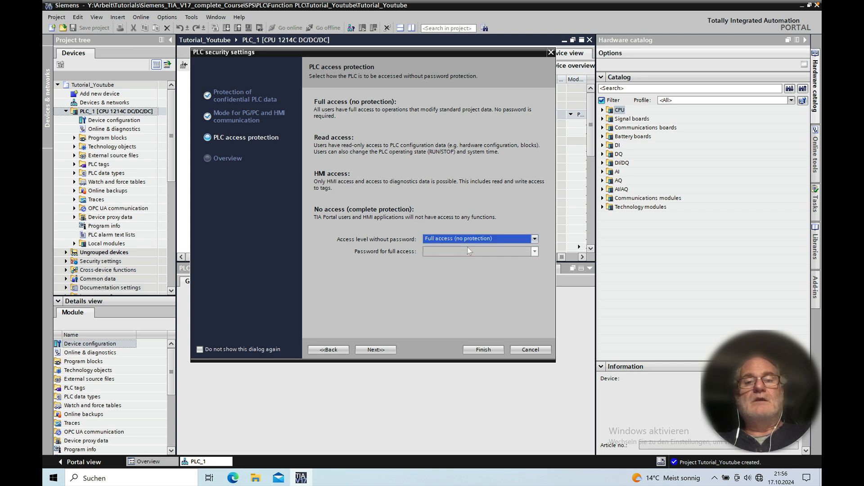
click(377, 350)
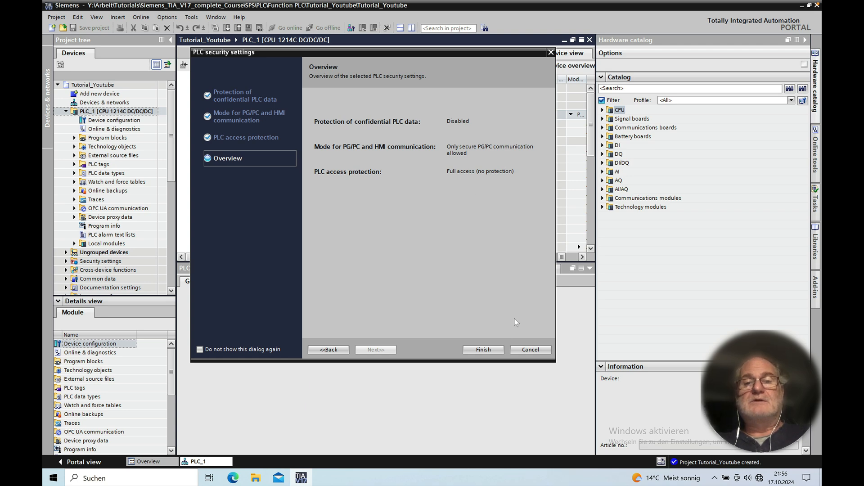
click(483, 350)
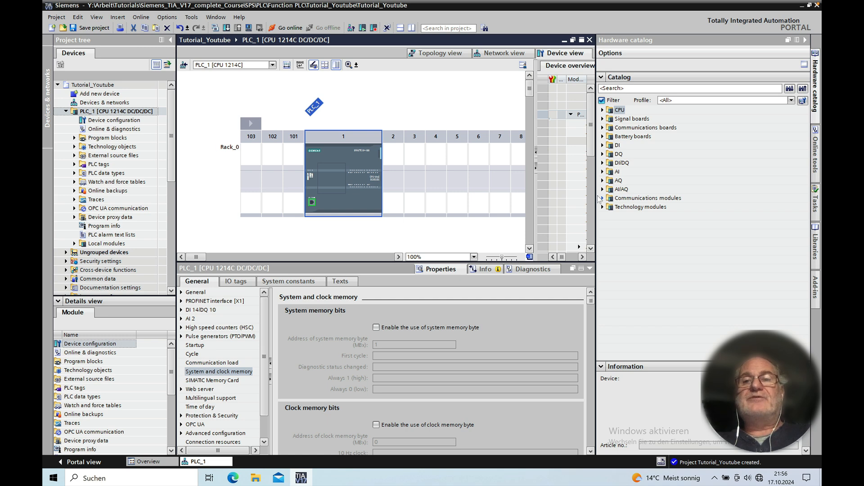
Step: Widen the device view to show Rack_0 up to slot 9, and examine slot 4 and the CPU's signal board slot
drag(596, 198, 671, 205)
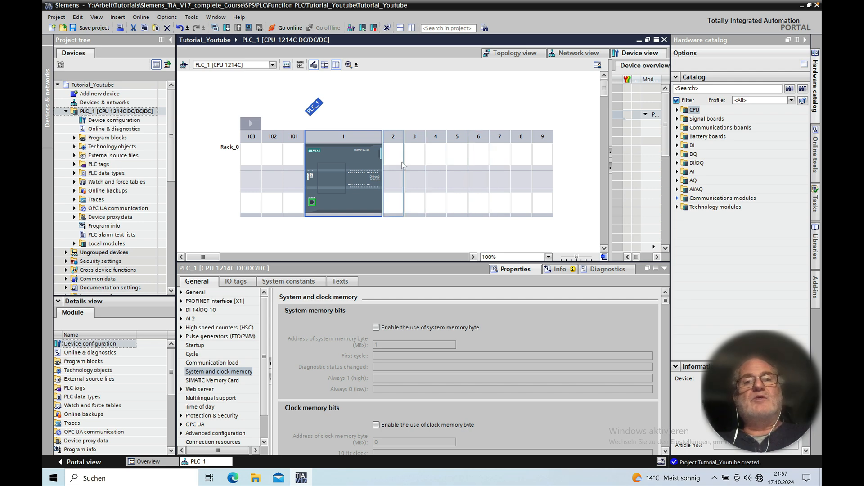
click(433, 160)
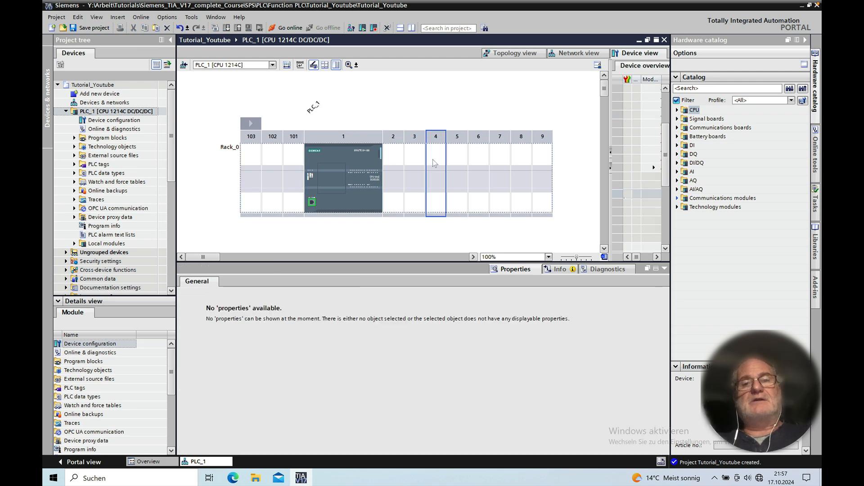
click(326, 166)
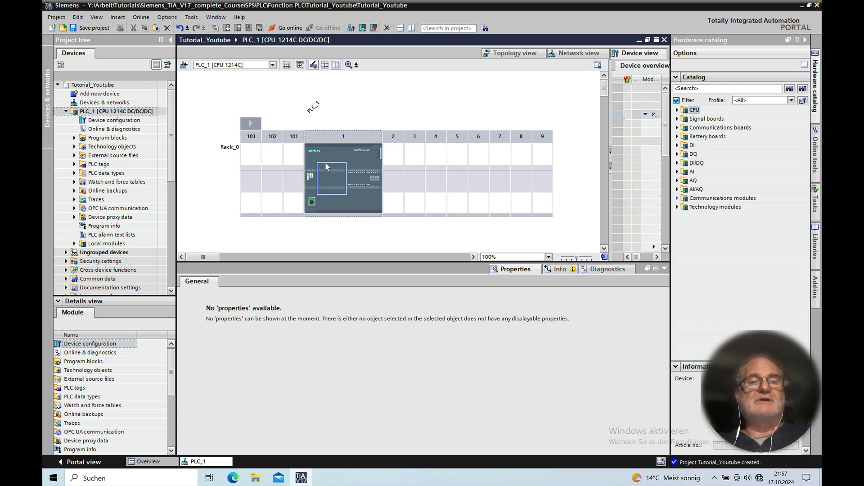